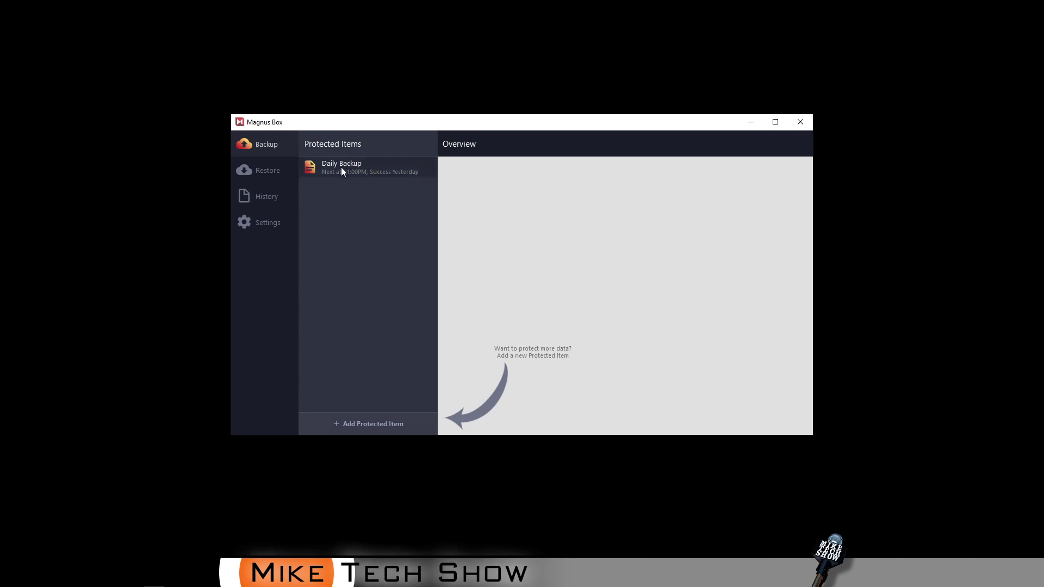
# - Start a restore from Magnus Box Storage Vault, show items from other devices, and choose the Tue Nov 30 Daily Backup of device TheBeastII-NFR
pyautogui.click(258, 171)
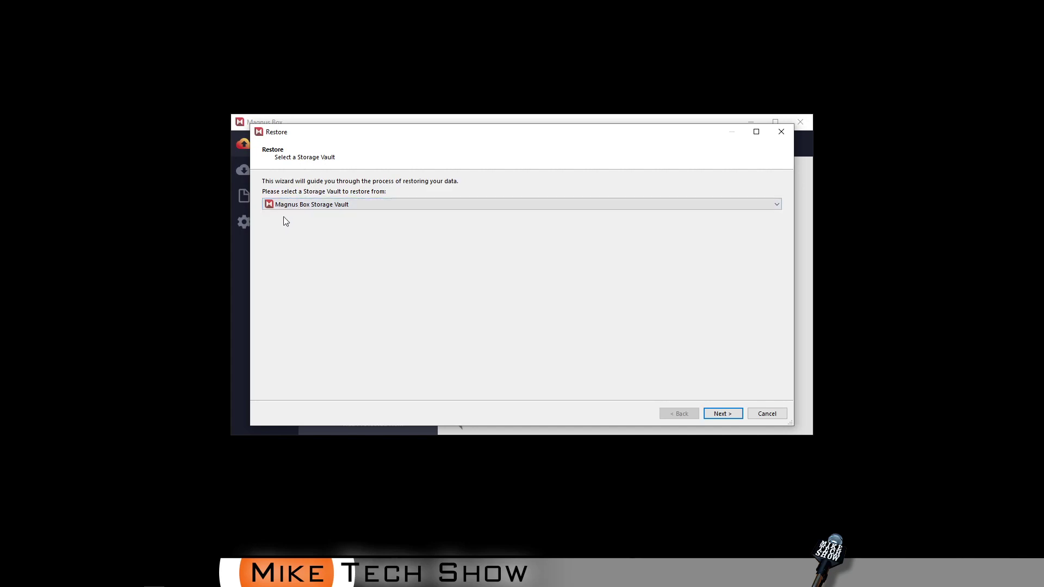
pyautogui.click(720, 414)
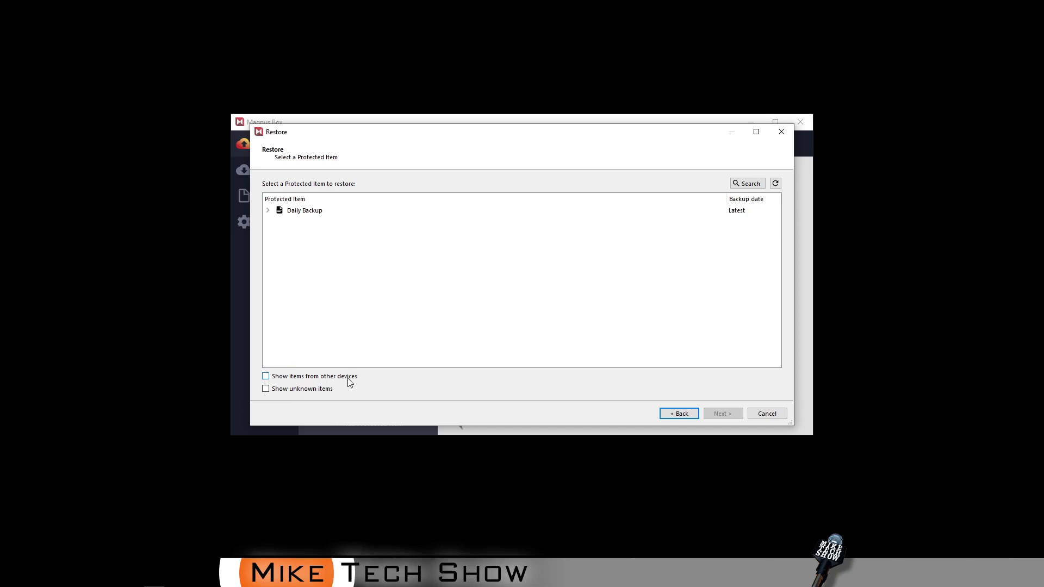
pyautogui.click(266, 378)
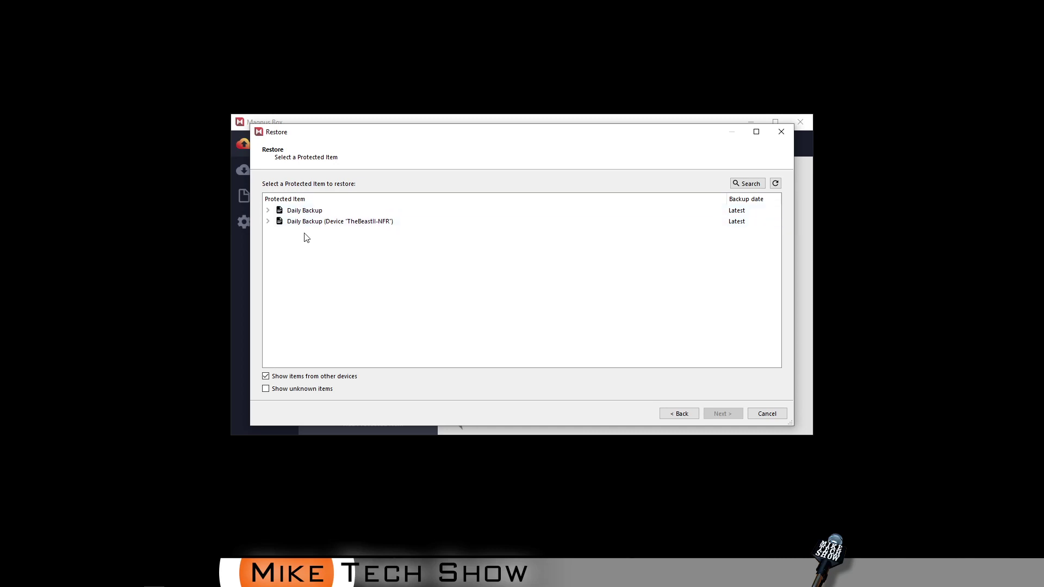
pyautogui.click(268, 221)
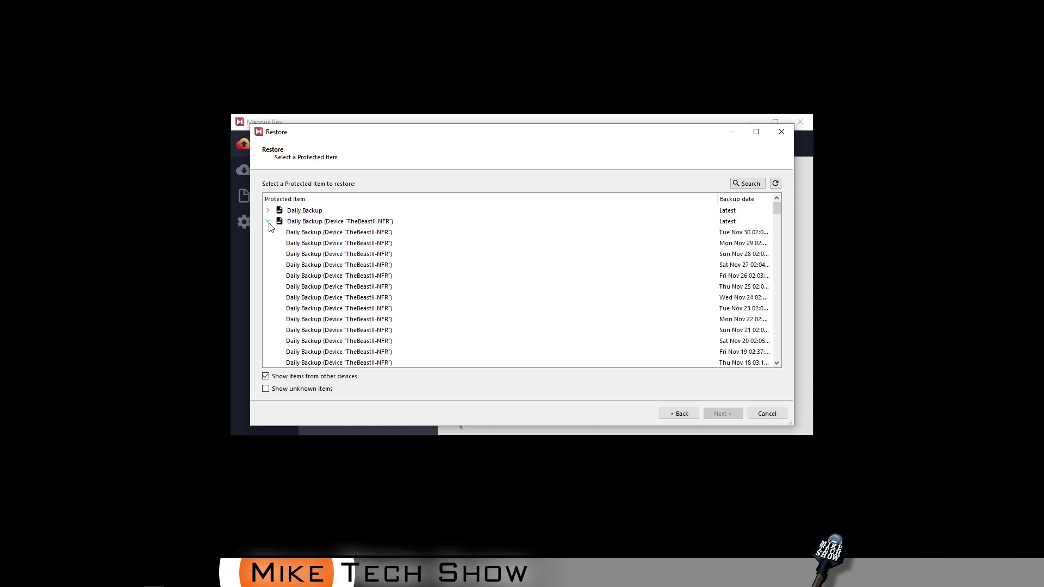
pyautogui.click(357, 235)
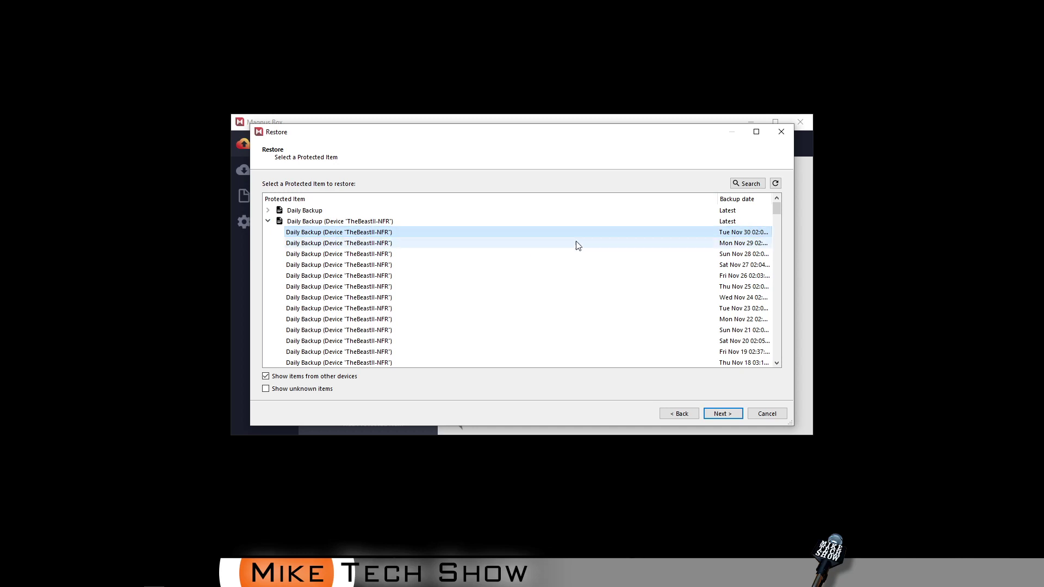
pyautogui.click(723, 414)
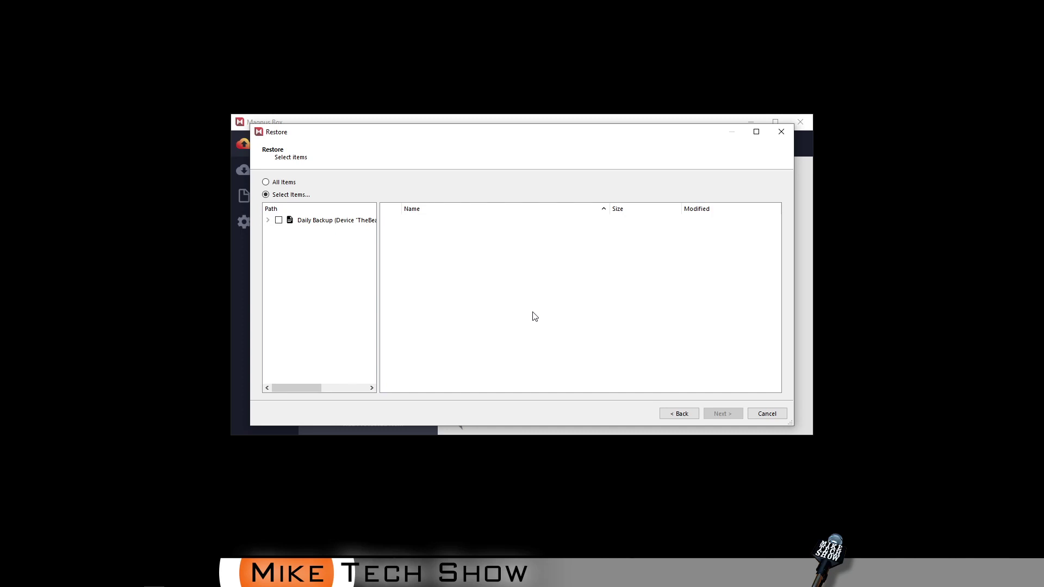
# - Browse the folders and files backed up under D__ in the chosen Daily Backup
pyautogui.click(268, 221)
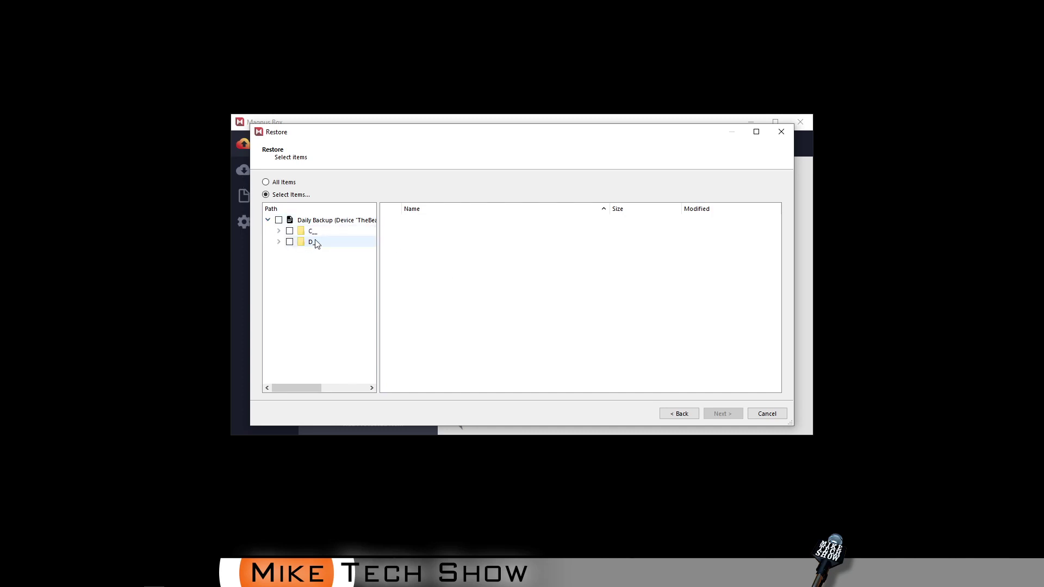
pyautogui.click(278, 242)
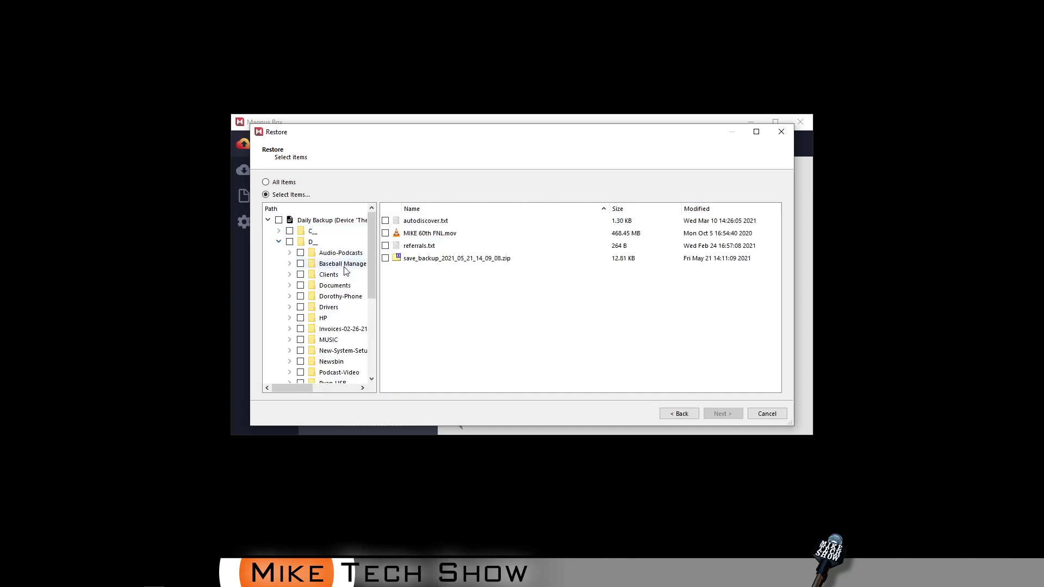
pyautogui.scroll(-2, 336, 353)
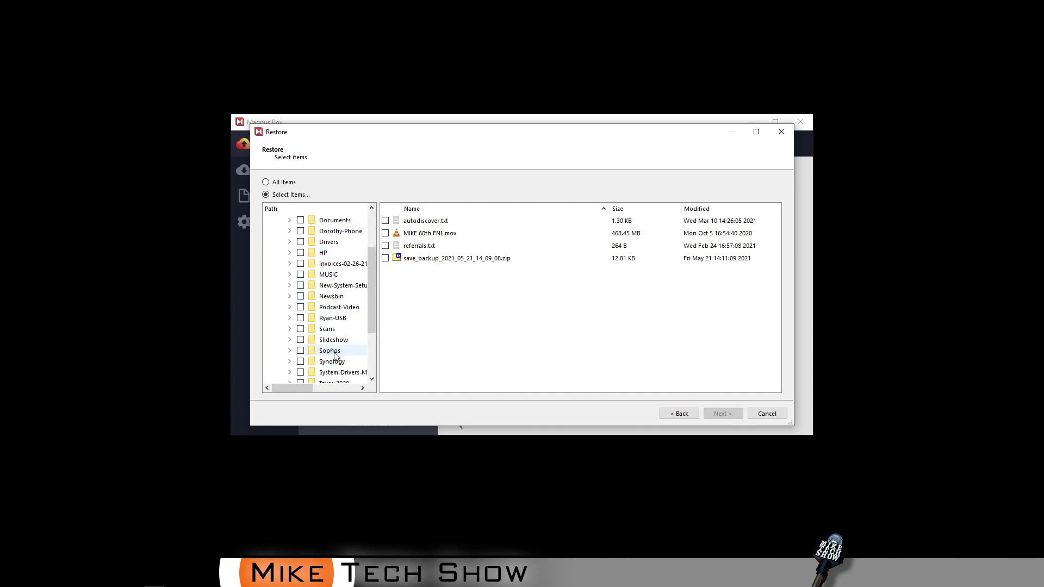
pyautogui.scroll(-3, 334, 361)
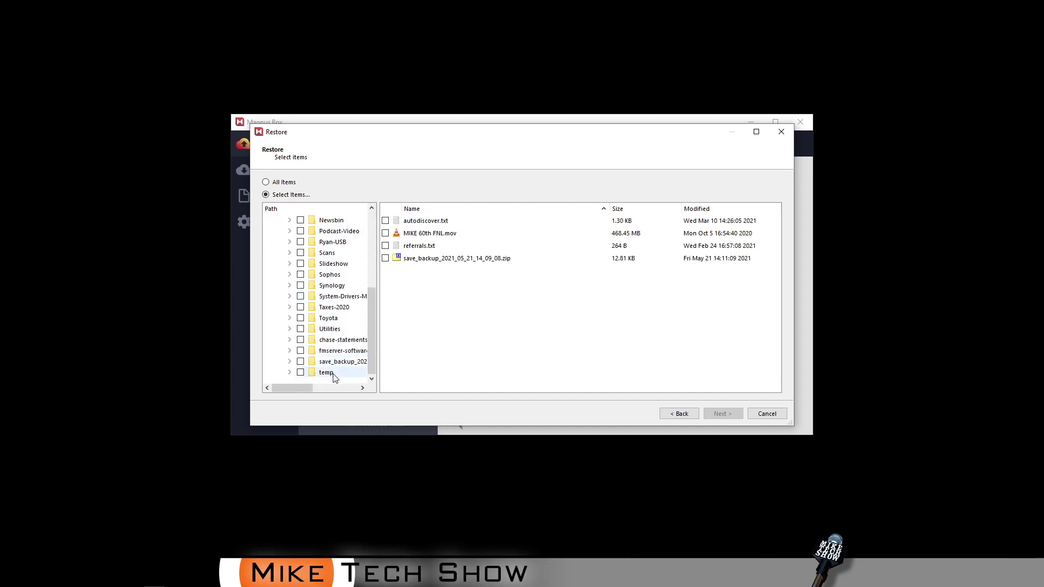
pyautogui.scroll(1, 336, 362)
pyautogui.scroll(-2, 337, 356)
pyautogui.scroll(1, 342, 342)
pyautogui.scroll(5, 345, 327)
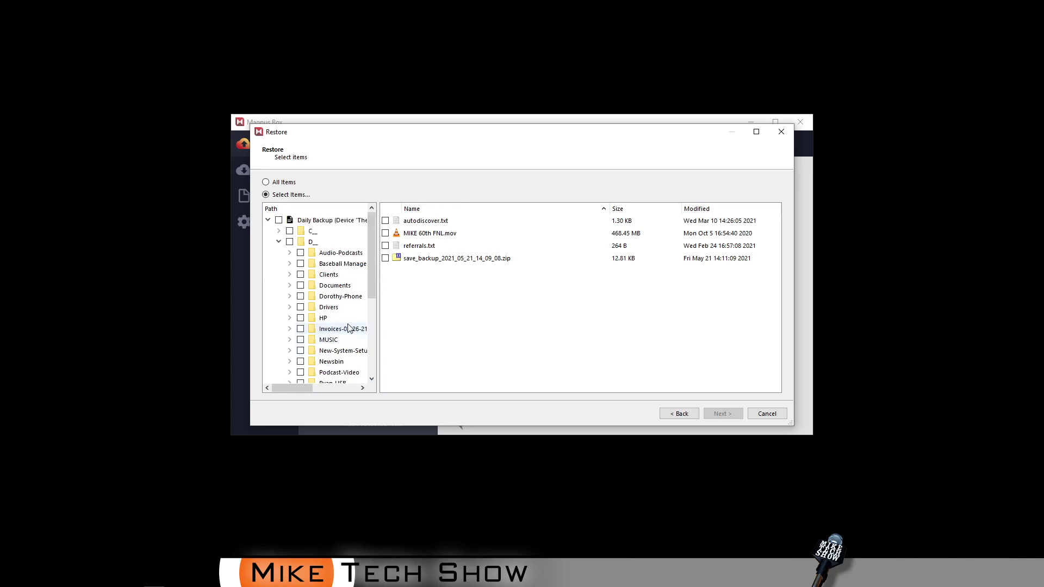
pyautogui.scroll(-6, 348, 321)
pyautogui.scroll(5, 350, 311)
# - Select the .mov video in D__ for restore, try the option to restore to original paths, and cancel the restore
pyautogui.click(385, 233)
pyautogui.click(716, 412)
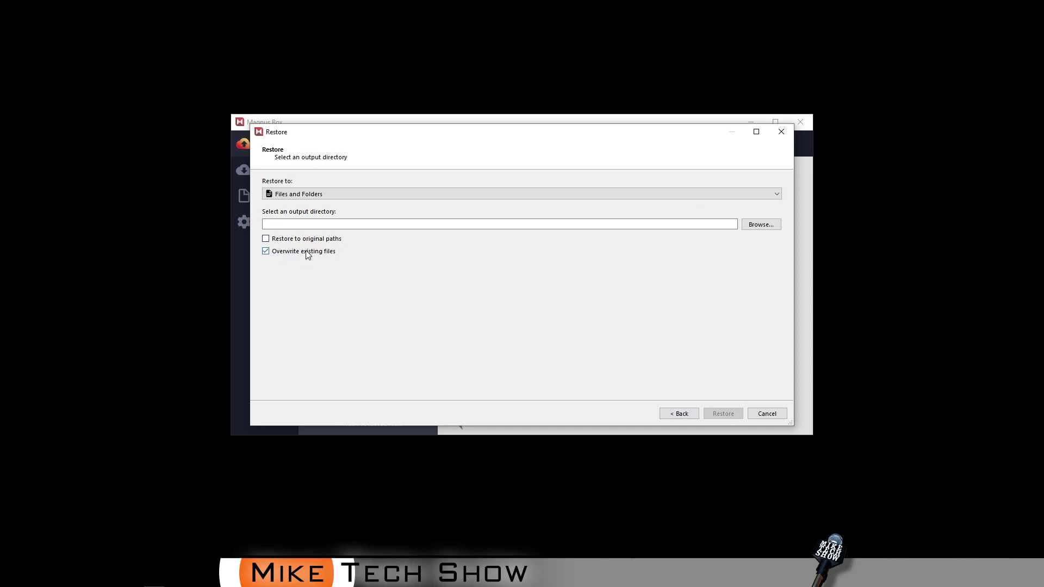
pyautogui.click(266, 239)
pyautogui.click(266, 239)
pyautogui.click(767, 415)
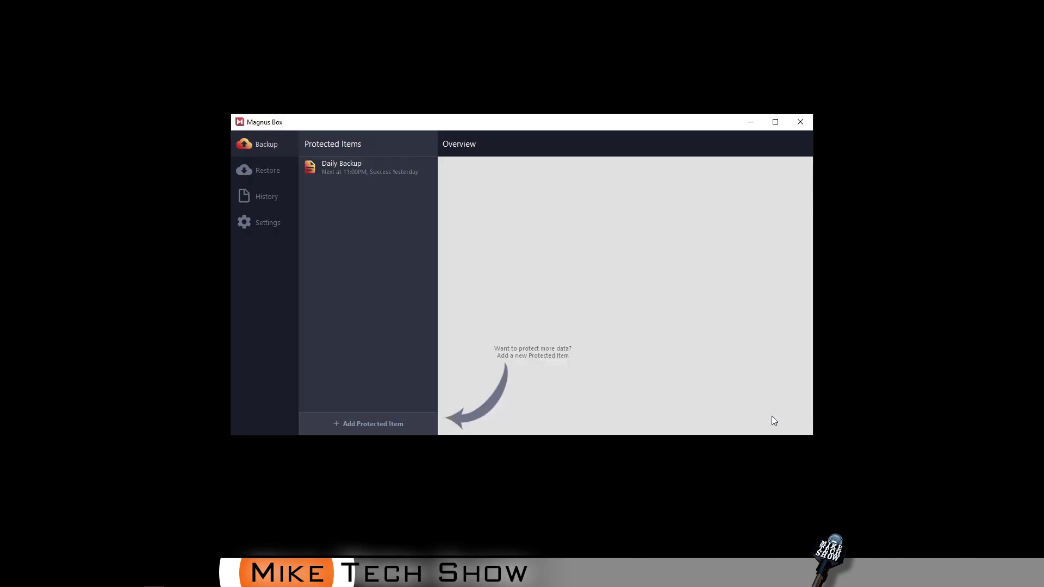
# - Review the job history and latest job details of the Daily Backup protected item, and close the backup program
pyautogui.click(354, 171)
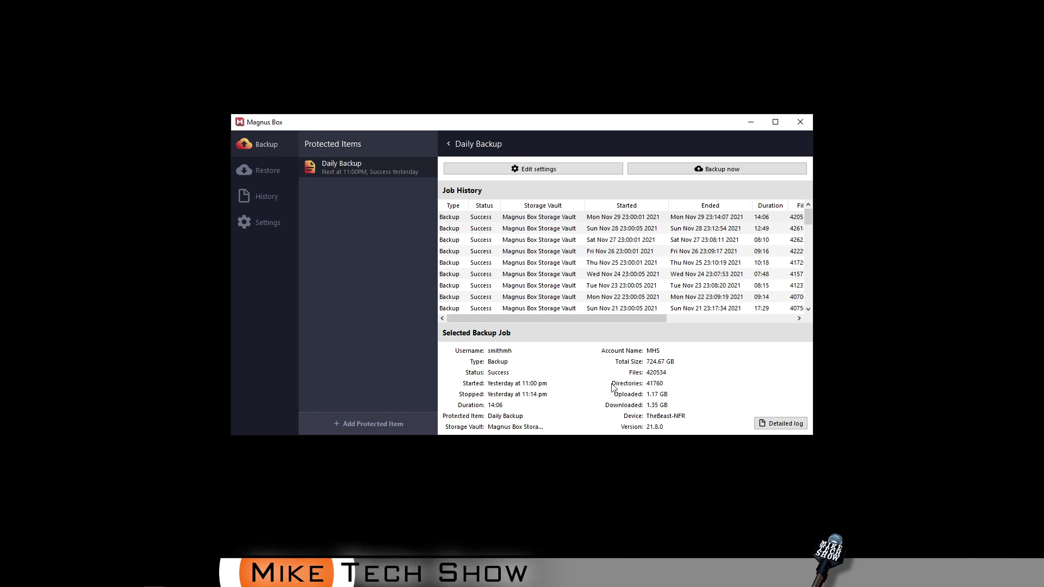
pyautogui.click(800, 121)
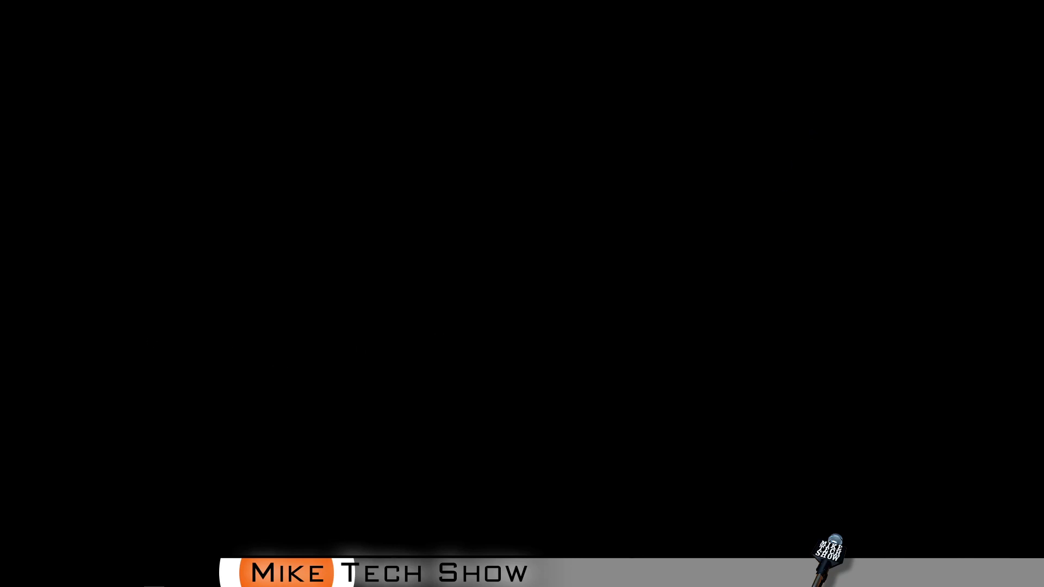
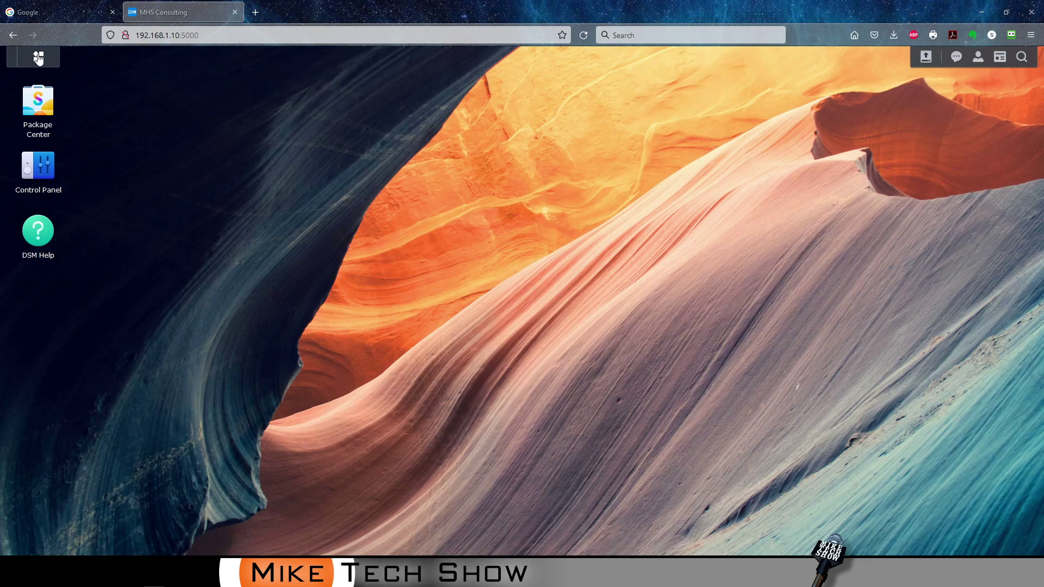
# - In Synology DSM, examine the volume usage chart and per-volume usage table in Storage Analyzer, and close it
pyautogui.click(38, 59)
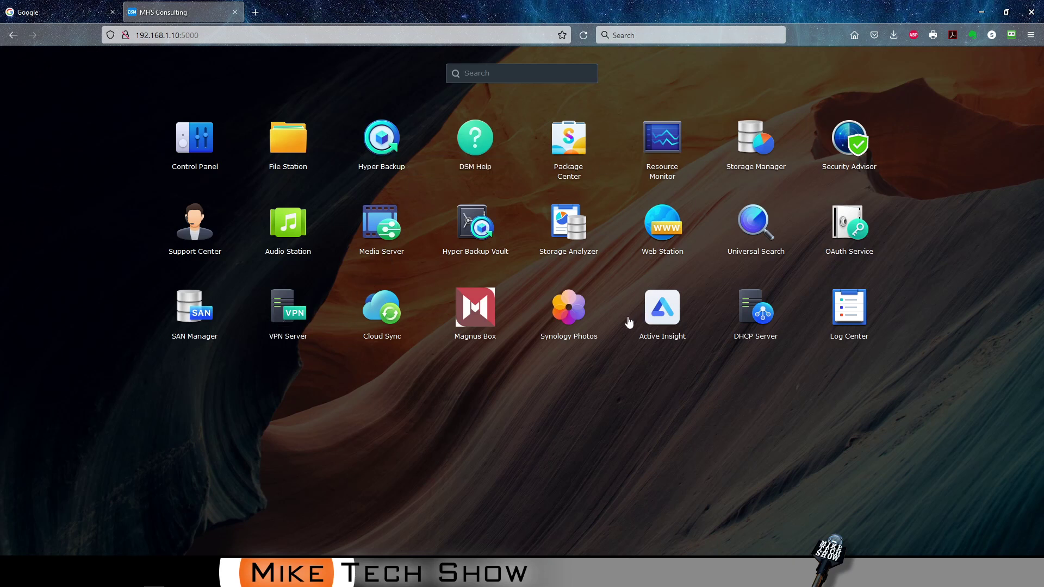
pyautogui.click(580, 238)
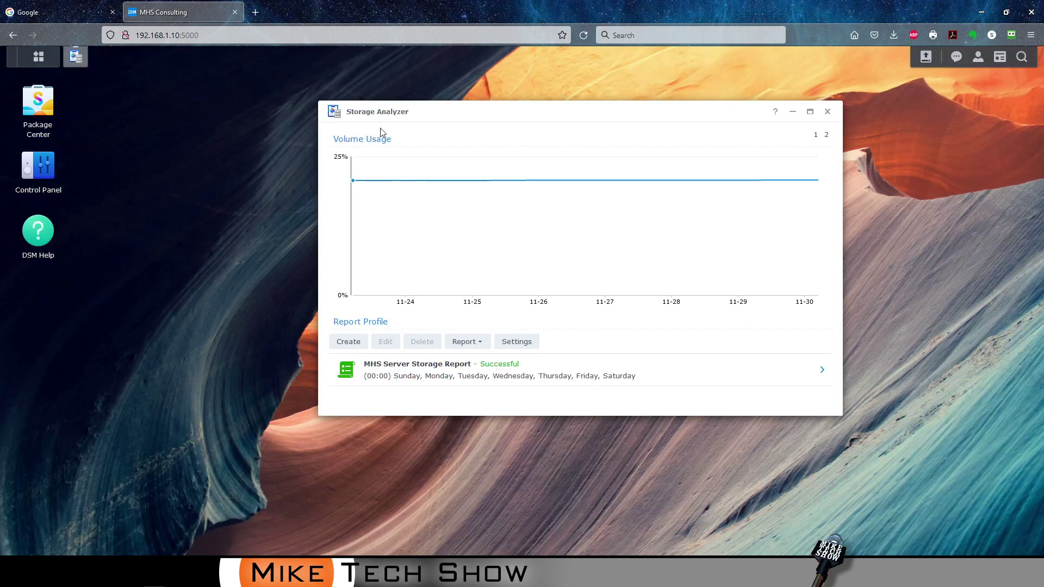
pyautogui.click(825, 134)
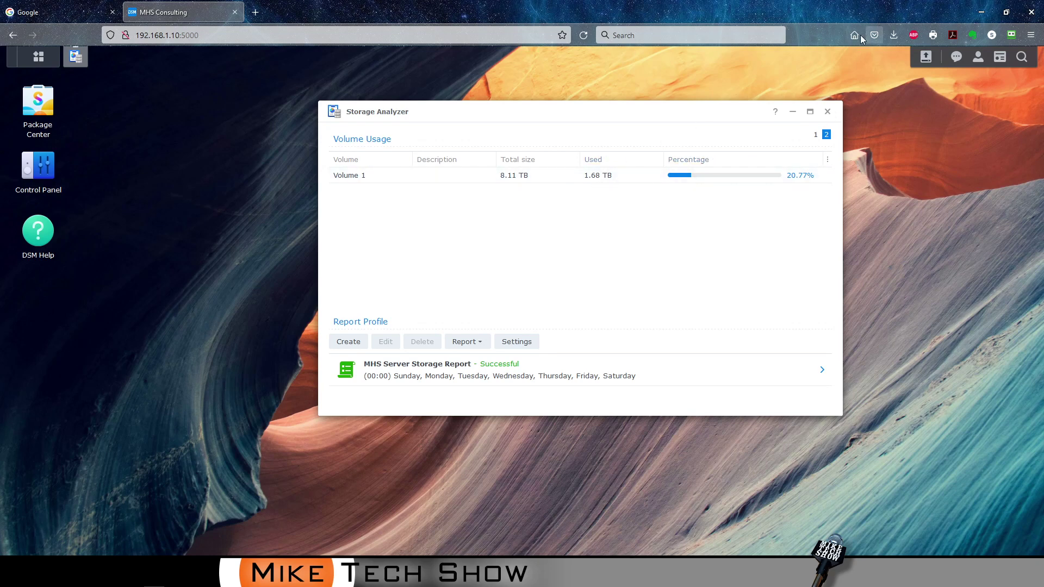
pyautogui.click(827, 113)
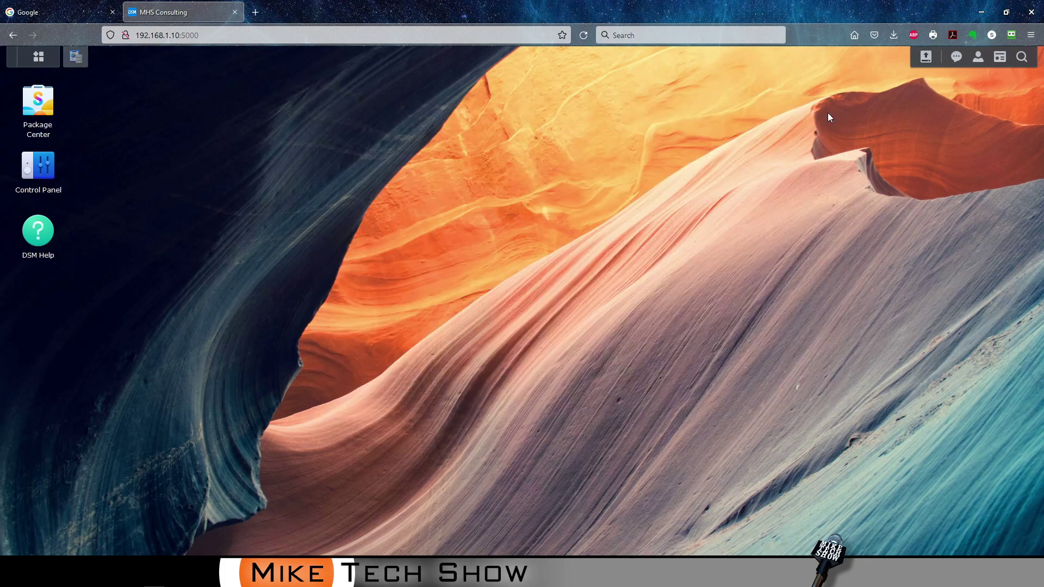
# - Review the OpenVPN settings in VPN Server, export the configuration as openvpn.zip, save the file, and close VPN Server
pyautogui.click(39, 58)
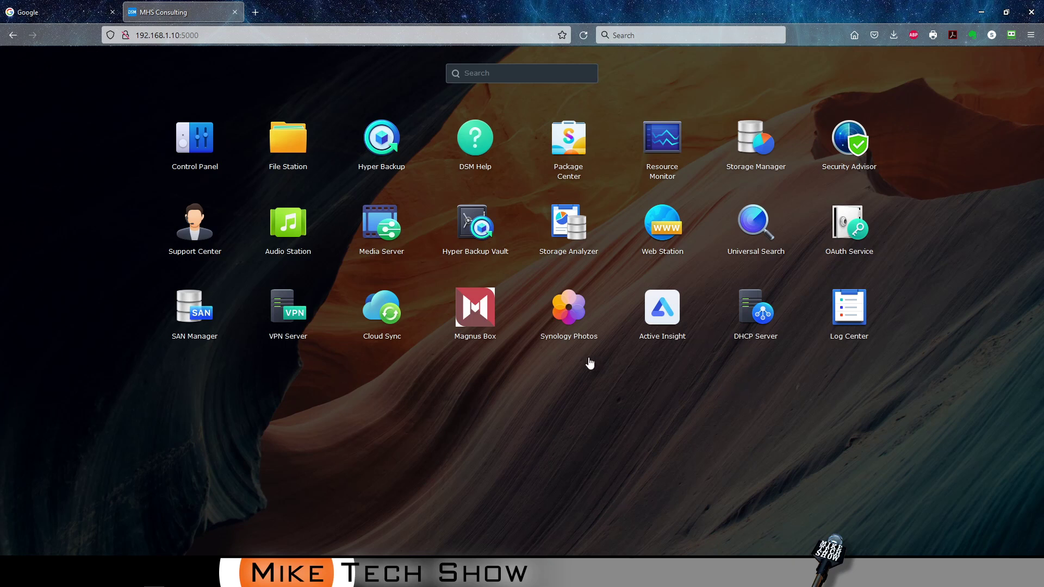
pyautogui.click(297, 318)
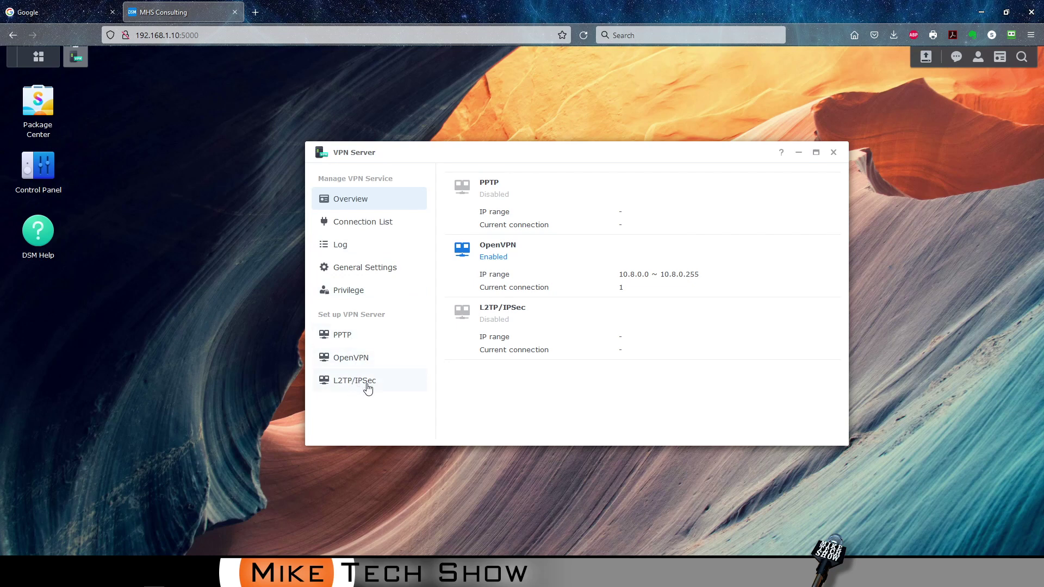
pyautogui.click(351, 357)
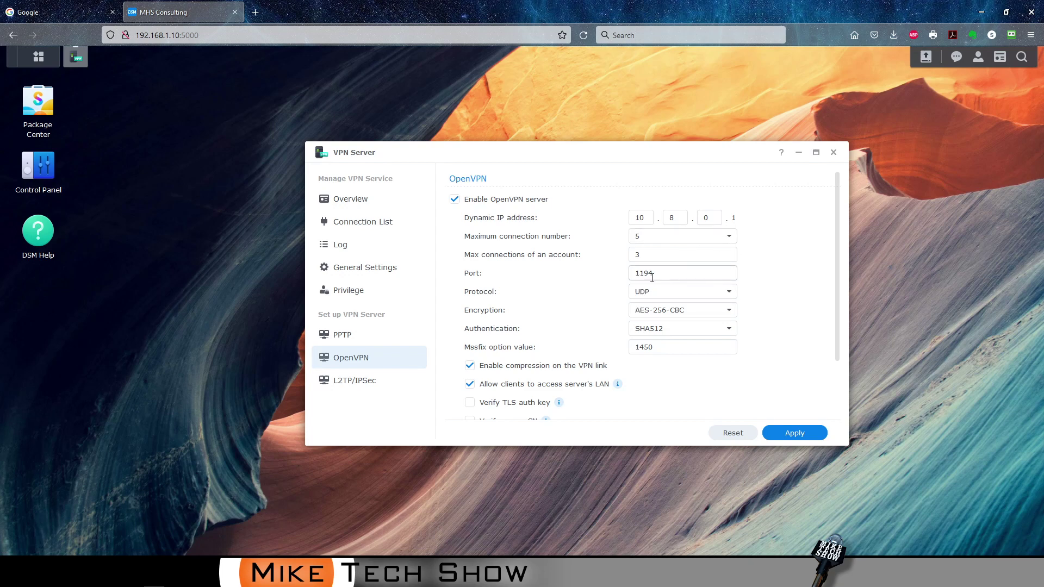
pyautogui.scroll(-2, 542, 385)
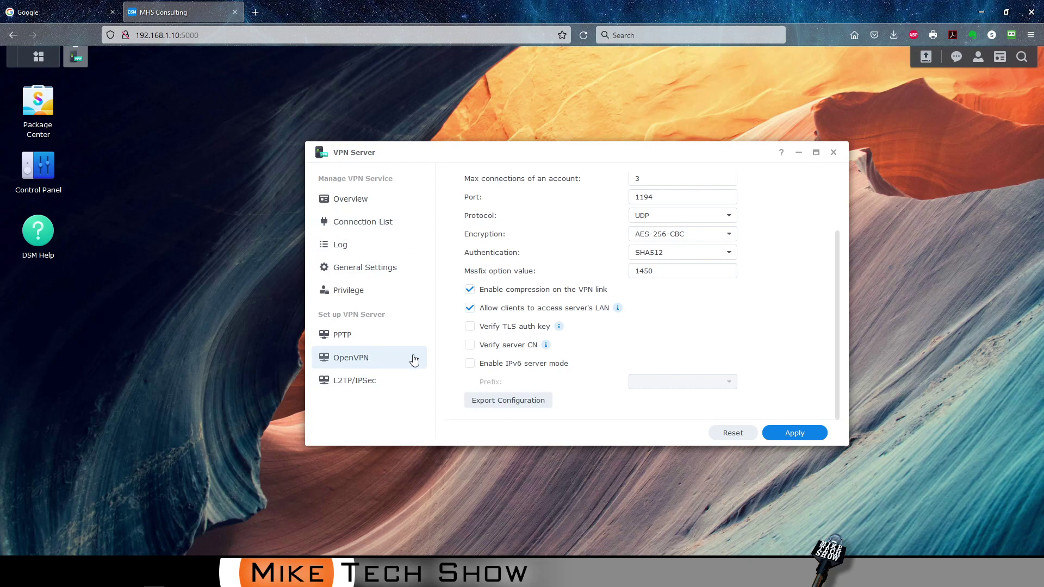
pyautogui.click(514, 406)
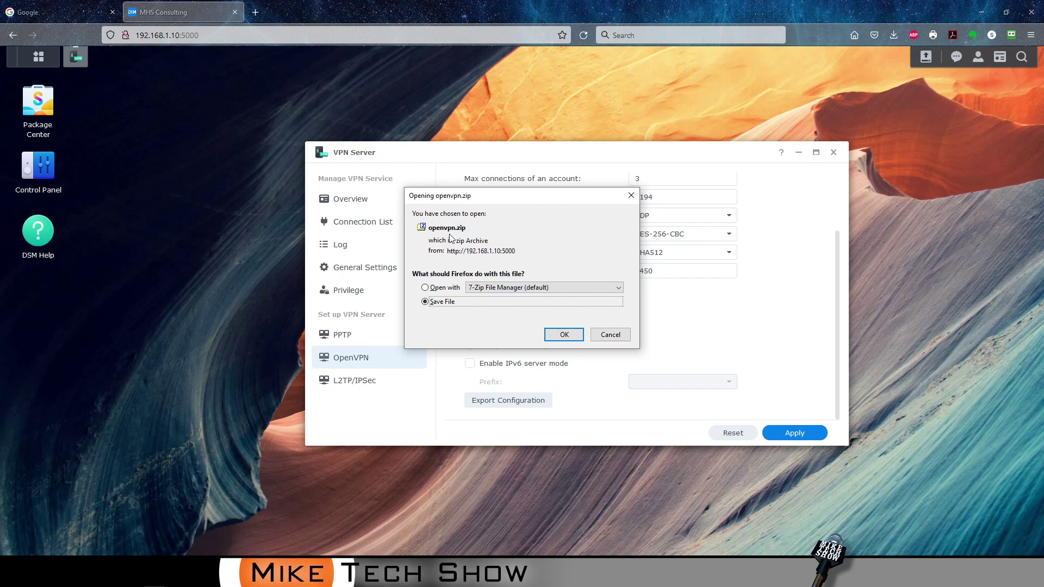
pyautogui.click(561, 337)
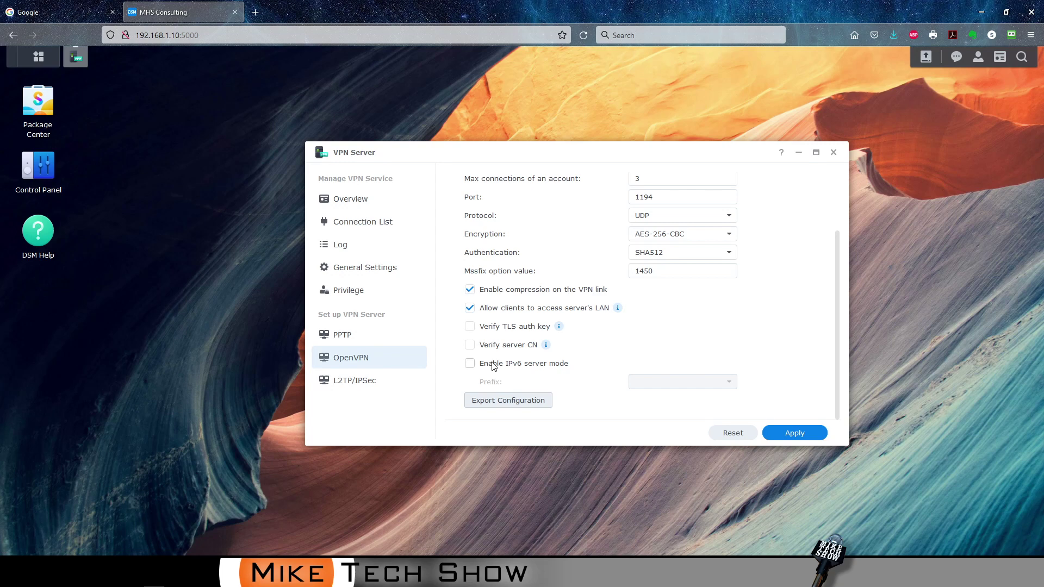
pyautogui.click(833, 152)
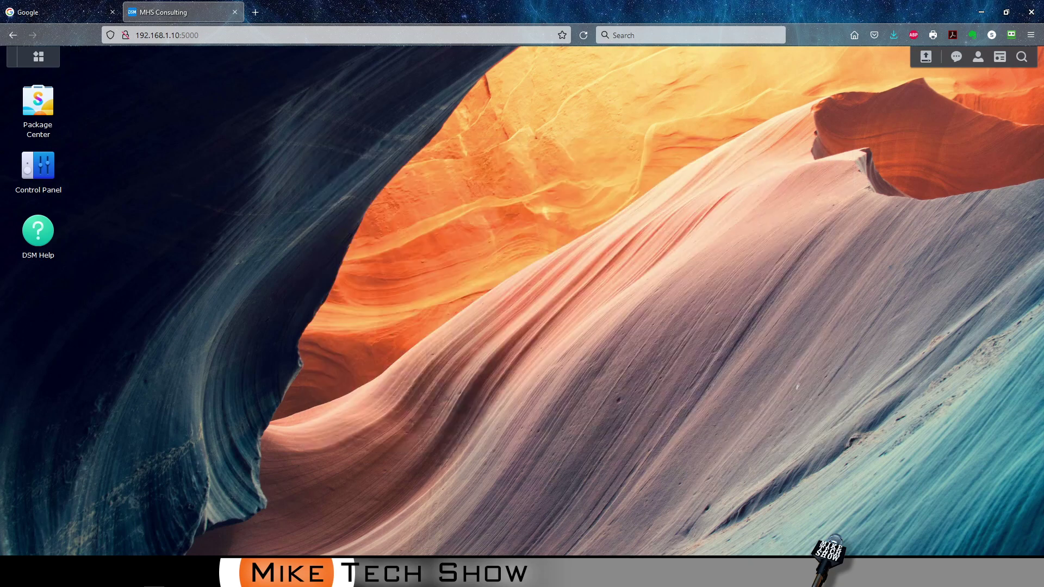